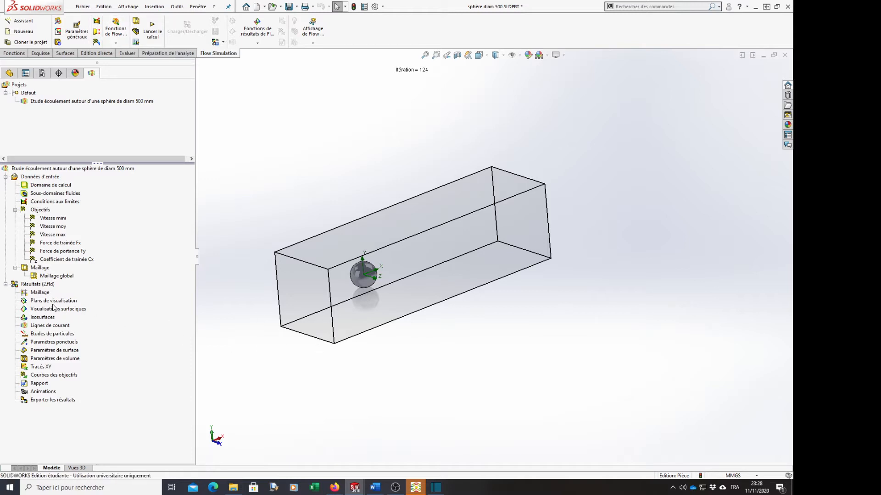
- Insert a cut plot on Plan de face_XoY showing contours of Vitesse
{"action": "right_click", "coordinate": [54, 303]}
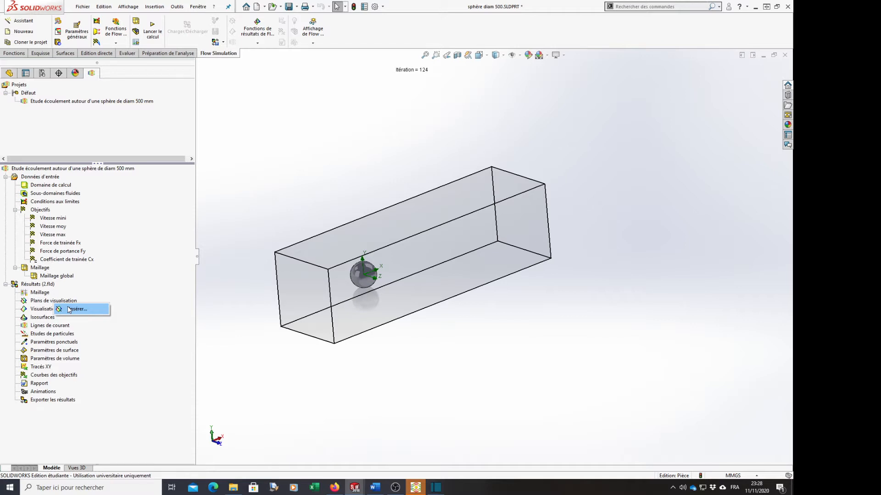
{"action": "left_click", "coordinate": [68, 310]}
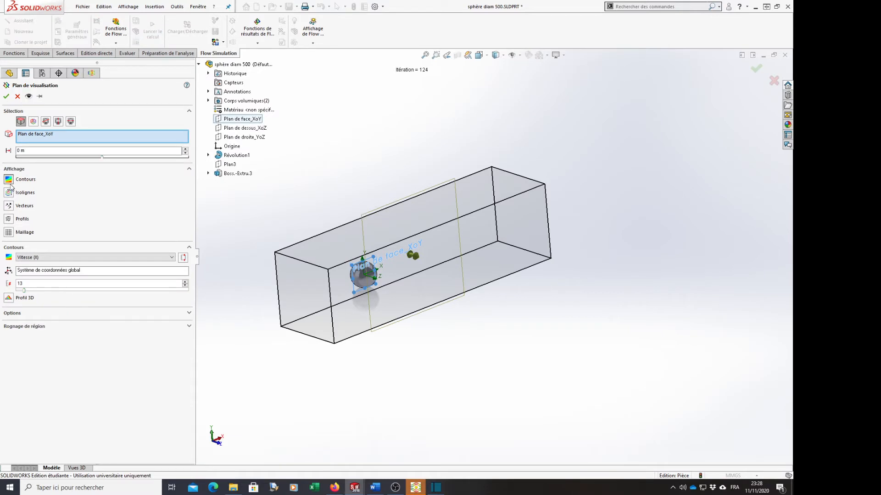
{"action": "left_click", "coordinate": [28, 259]}
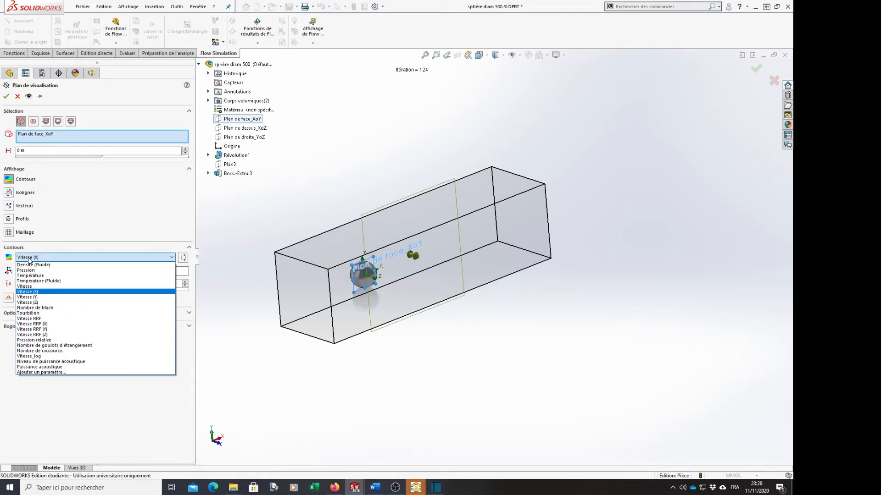
{"action": "left_click", "coordinate": [27, 286]}
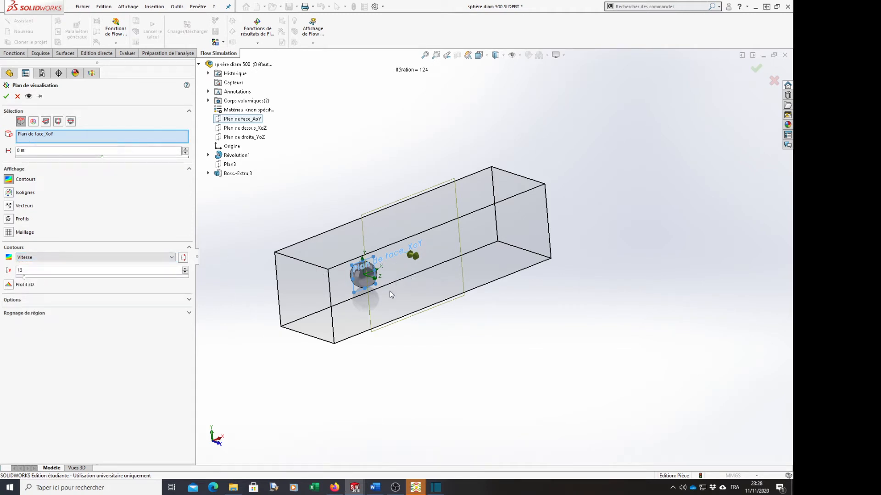
{"action": "left_click", "coordinate": [6, 96]}
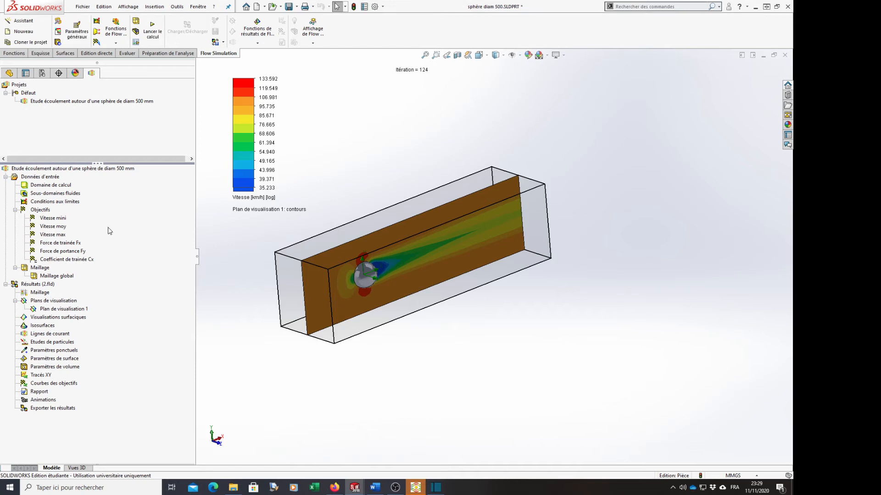
- Examine the velocity contours around the sphere, from an angled view and from the front view
{"action": "left_click", "coordinate": [56, 310]}
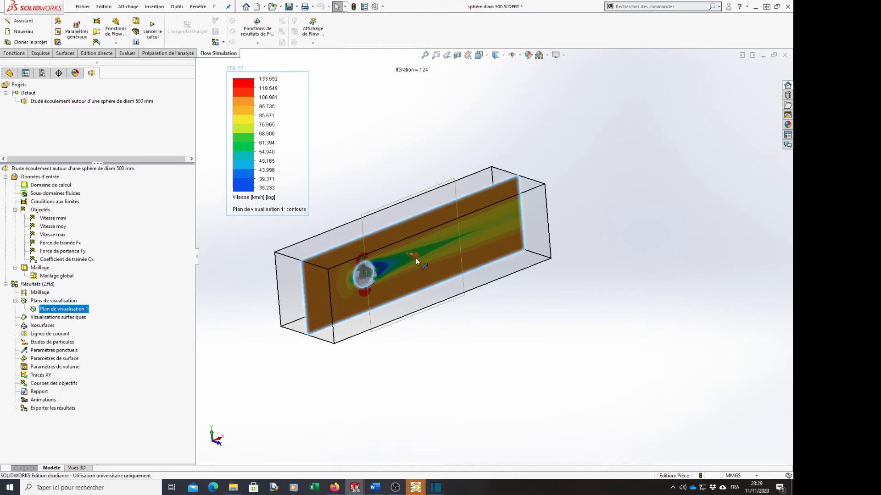
{"action": "mouse_move", "coordinate": [415, 257]}
{"action": "left_mouse_down"}
{"action": "mouse_move", "coordinate": [427, 267]}
{"action": "mouse_move", "coordinate": [390, 259]}
{"action": "mouse_move", "coordinate": [411, 268]}
{"action": "left_mouse_up"}
{"action": "left_click", "coordinate": [486, 331]}
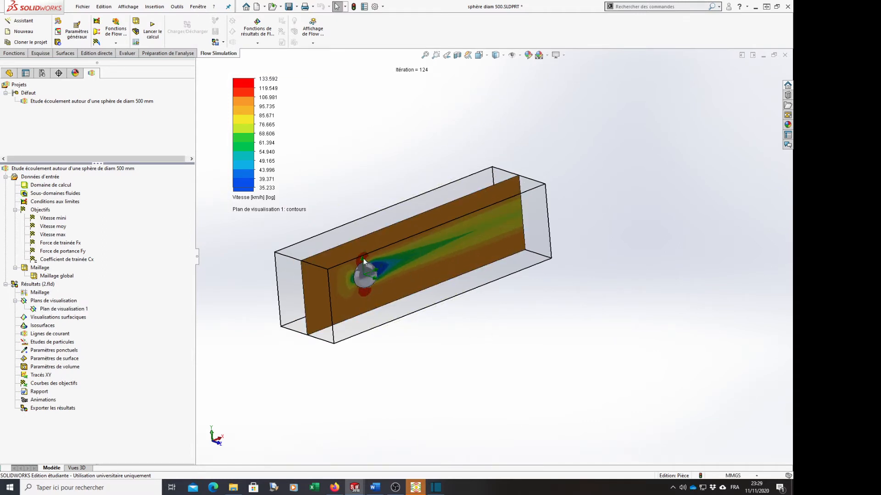
{"action": "middle_click_drag", "start_coordinate": [411, 258], "coordinate": [277, 226]}
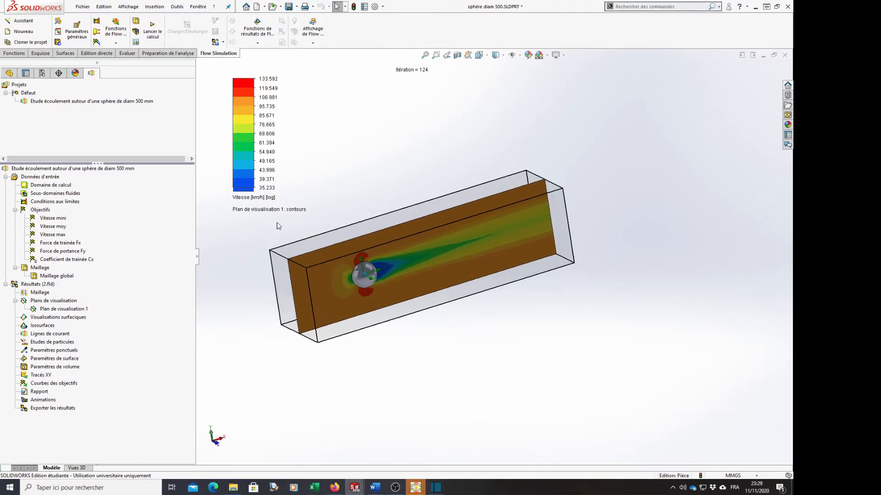
{"action": "left_click", "coordinate": [218, 444]}
{"action": "scroll", "coordinate": [388, 283], "scroll_direction": "down", "scroll_amount": 2}
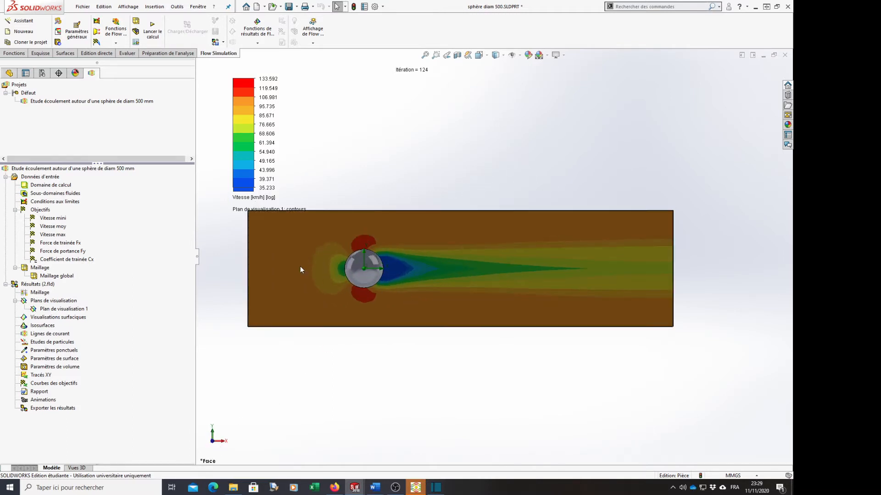
{"action": "scroll", "coordinate": [300, 267], "scroll_direction": "down", "scroll_amount": 1}
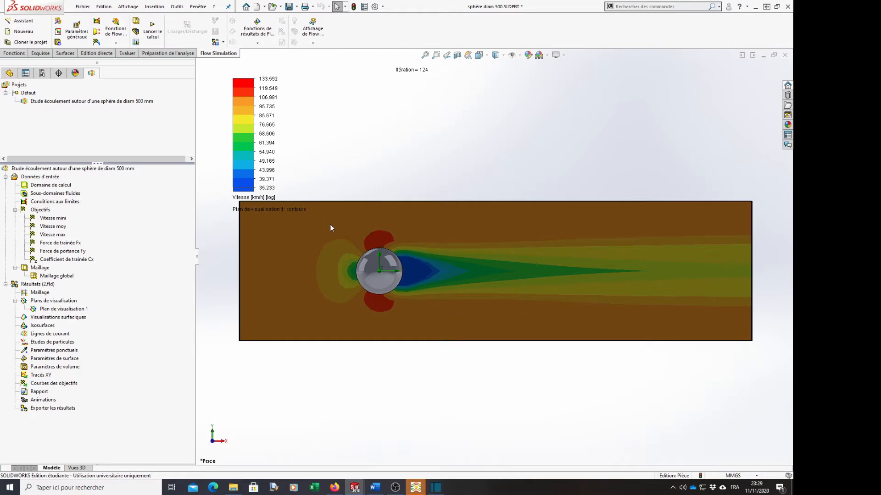
{"action": "middle_click_drag", "start_coordinate": [342, 241], "coordinate": [385, 243], "text": "ctrl"}
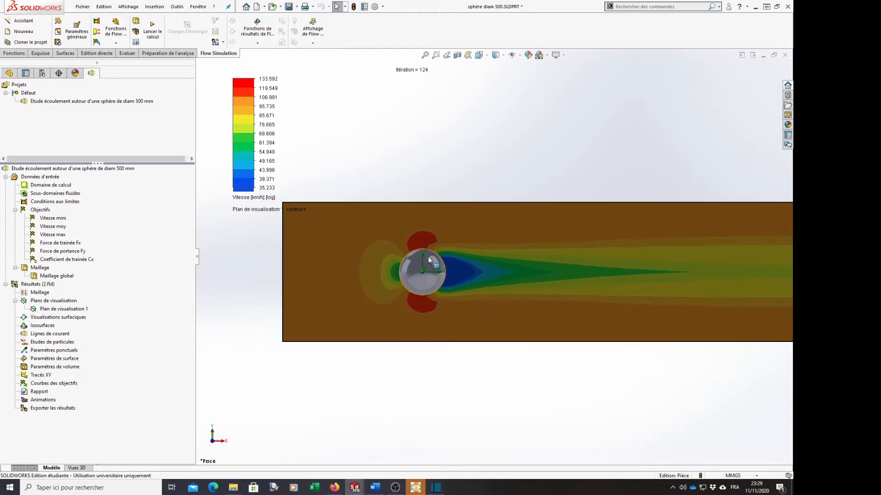
{"action": "scroll", "coordinate": [528, 260], "scroll_direction": "up", "scroll_amount": 1}
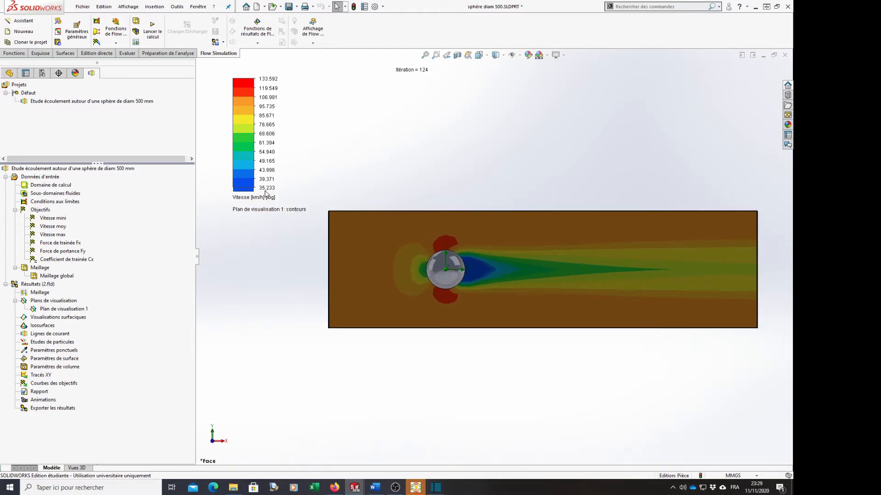
- Set the minimum of the velocity colour bar to 0 km/h
{"action": "double_click", "coordinate": [246, 156]}
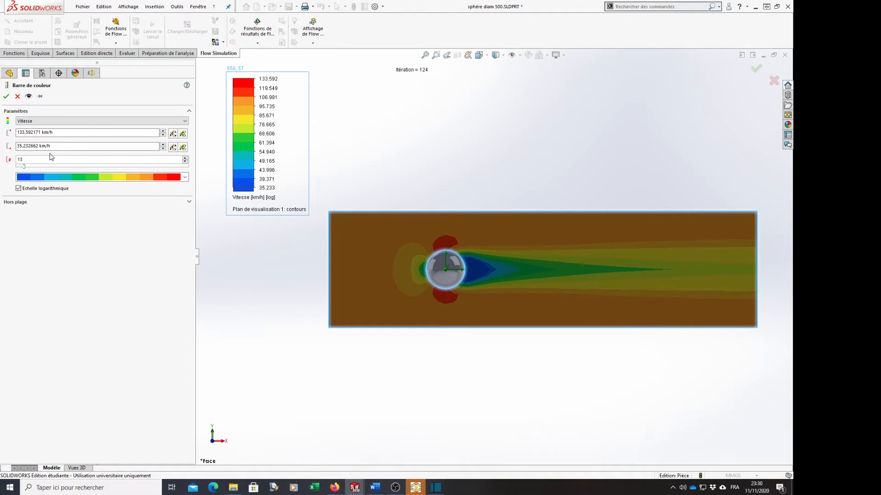
{"action": "left_click_drag", "start_coordinate": [54, 146], "coordinate": [11, 145]}
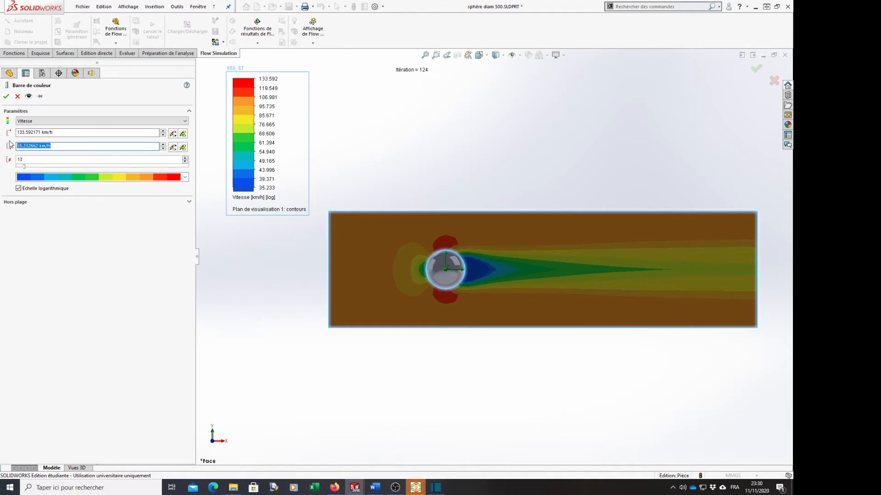
{"action": "type", "text": "0"}
{"action": "left_click", "coordinate": [7, 96]}
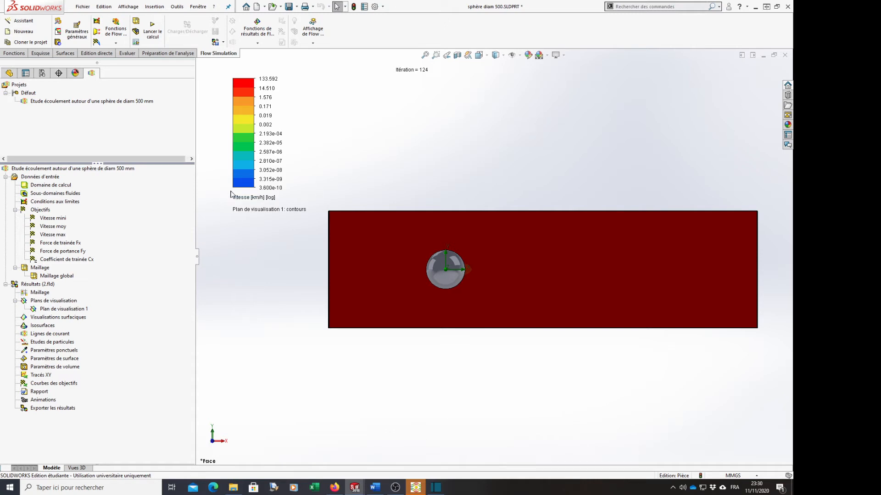
- Set the minimum of the velocity colour bar to 23 km/h
{"action": "mouse_move", "coordinate": [228, 137]}
{"action": "double_click", "coordinate": [247, 126]}
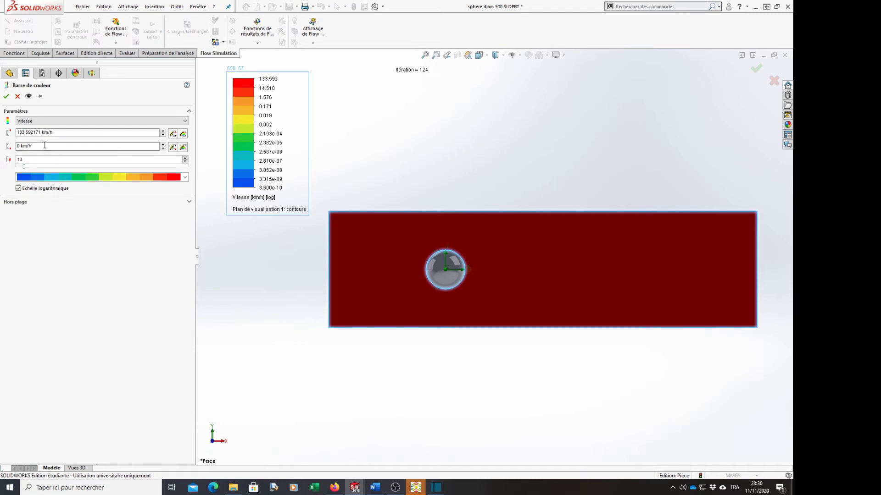
{"action": "left_click_drag", "start_coordinate": [44, 146], "coordinate": [2, 146]}
{"action": "type", "text": "23"}
{"action": "left_click", "coordinate": [6, 96]}
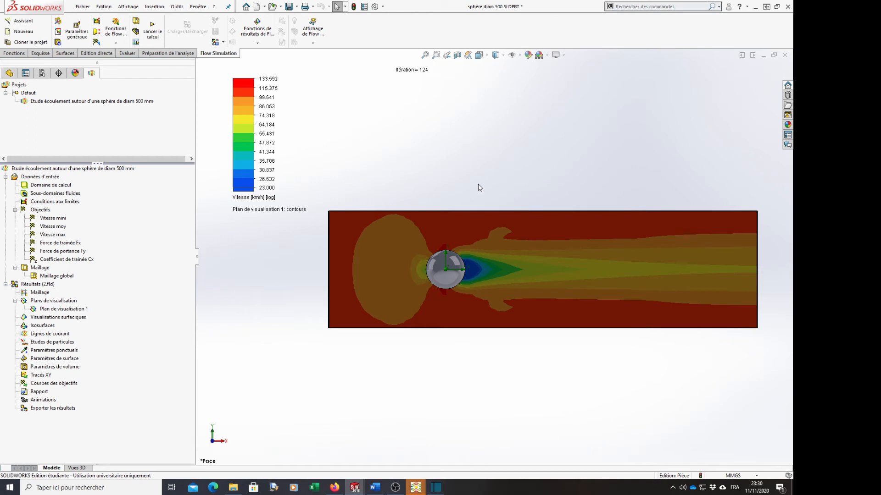
- Hide the velocity cut plot, Plan de visualisation 1
{"action": "middle_click_drag", "start_coordinate": [459, 188], "coordinate": [488, 221]}
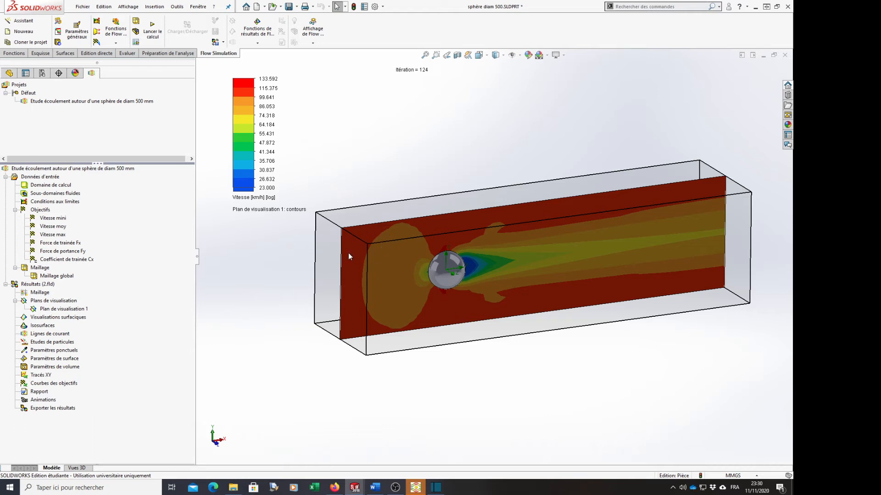
{"action": "mouse_move", "coordinate": [389, 258]}
{"action": "middle_mouse_down"}
{"action": "mouse_move", "coordinate": [416, 256]}
{"action": "mouse_move", "coordinate": [393, 255]}
{"action": "middle_mouse_up"}
{"action": "scroll", "coordinate": [394, 256], "scroll_direction": "down", "scroll_amount": 1}
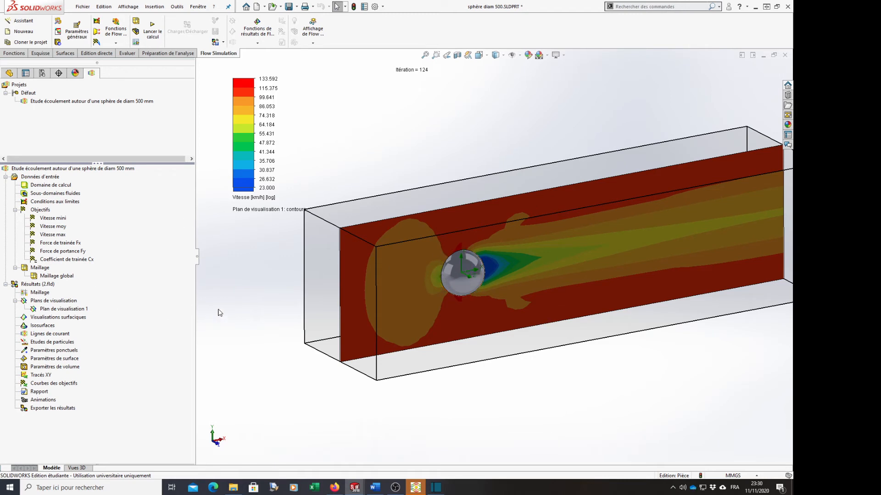
{"action": "right_click", "coordinate": [74, 312]}
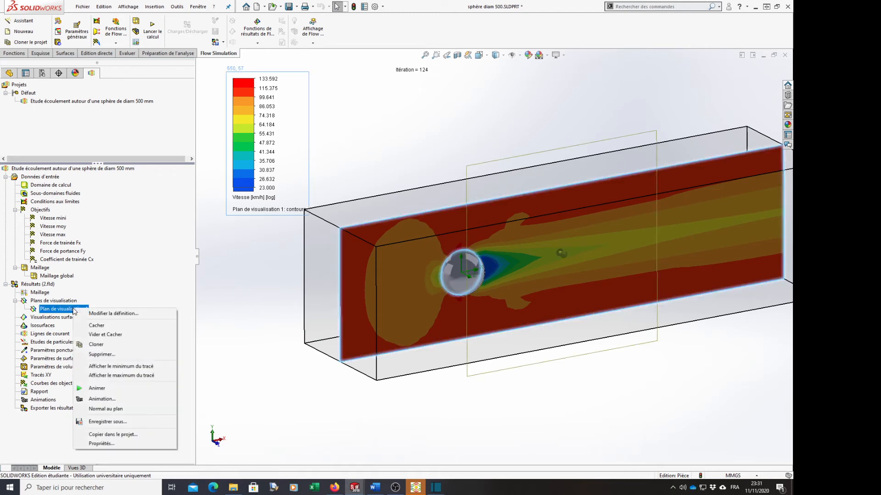
{"action": "left_click", "coordinate": [107, 327]}
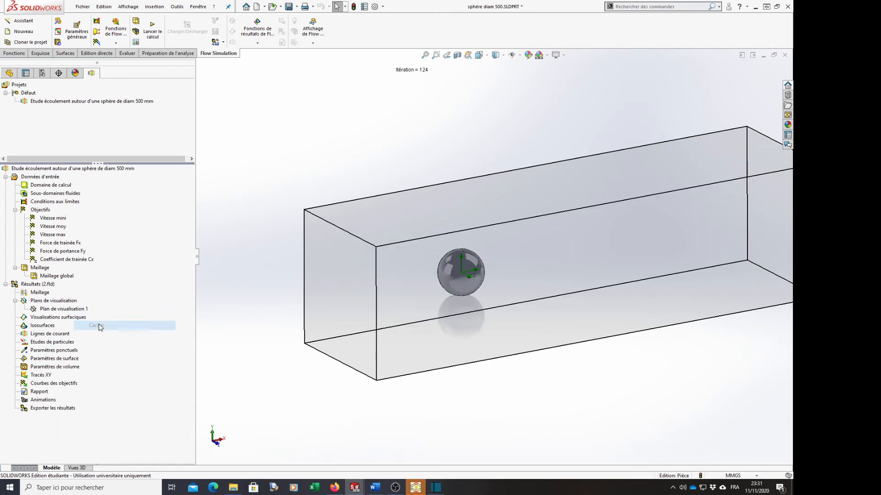
- Insert a second cut plot on Plan de face_XoY showing contours of Pression
{"action": "right_click", "coordinate": [53, 301]}
{"action": "left_click", "coordinate": [76, 306]}
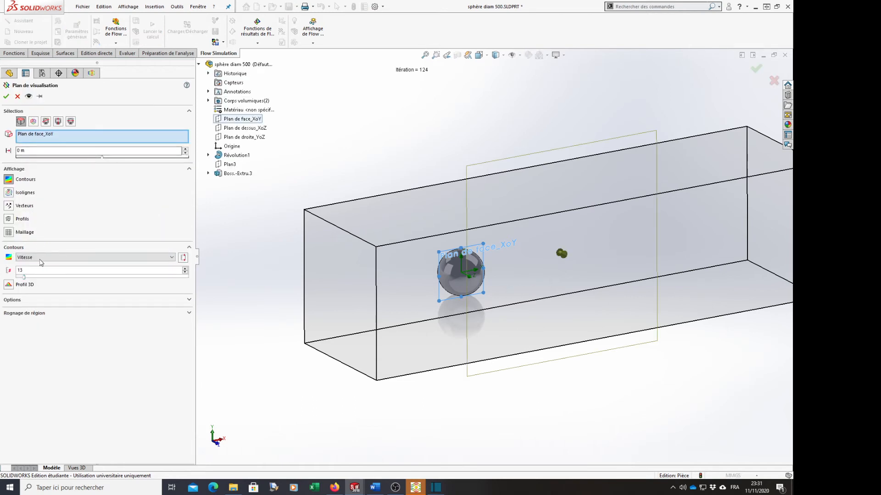
{"action": "left_click", "coordinate": [40, 258]}
{"action": "left_click", "coordinate": [28, 270]}
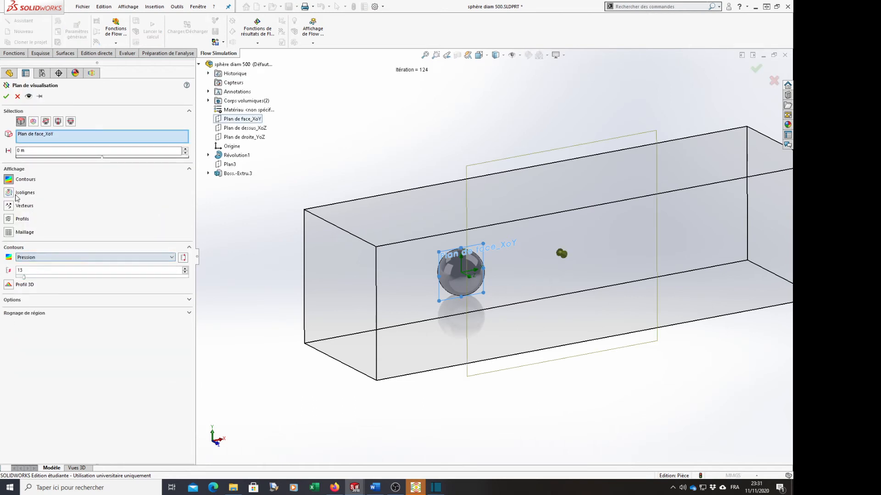
{"action": "left_click", "coordinate": [5, 97]}
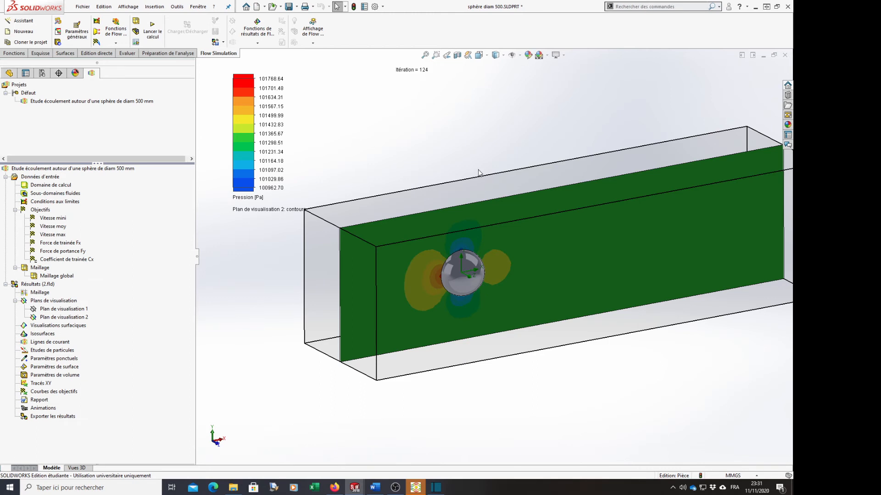
- Hide the pressure cut plot and insert pressure-coloured flow trajectories with 20 points, starting from Plan de droite_YoZ offset by -1.5 m
{"action": "right_click", "coordinate": [53, 318]}
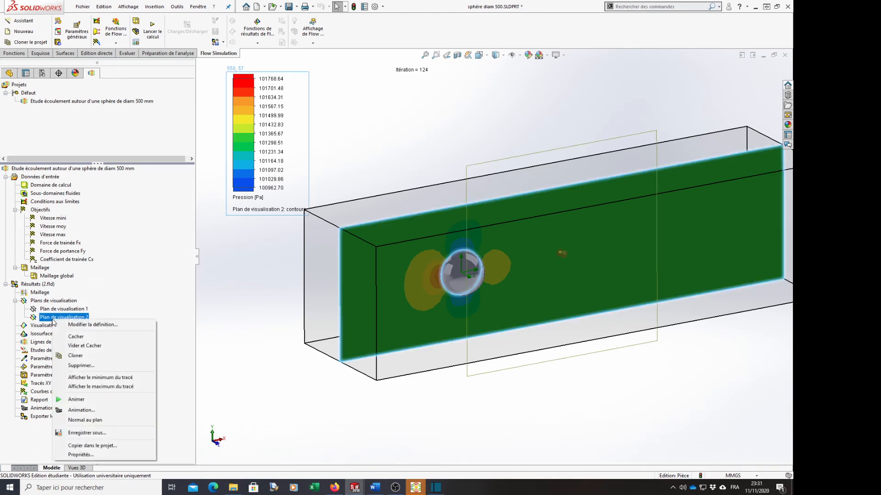
{"action": "left_click", "coordinate": [75, 336]}
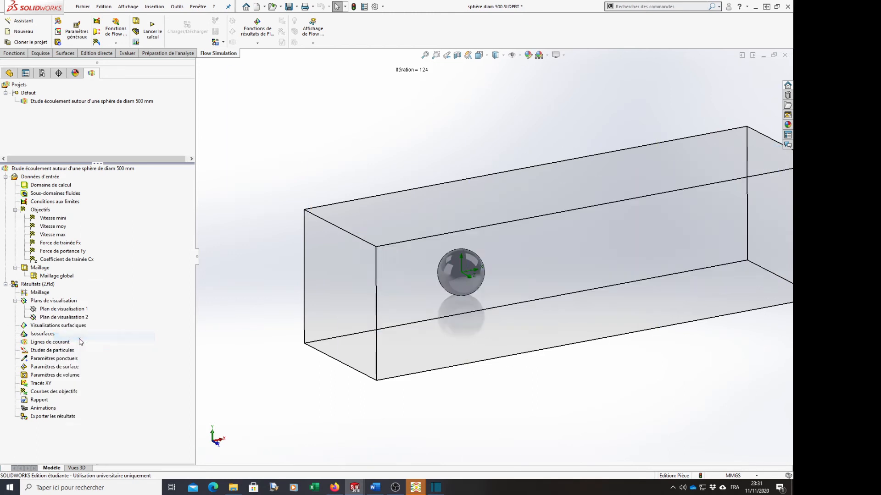
{"action": "right_click", "coordinate": [56, 344]}
{"action": "left_click", "coordinate": [67, 349]}
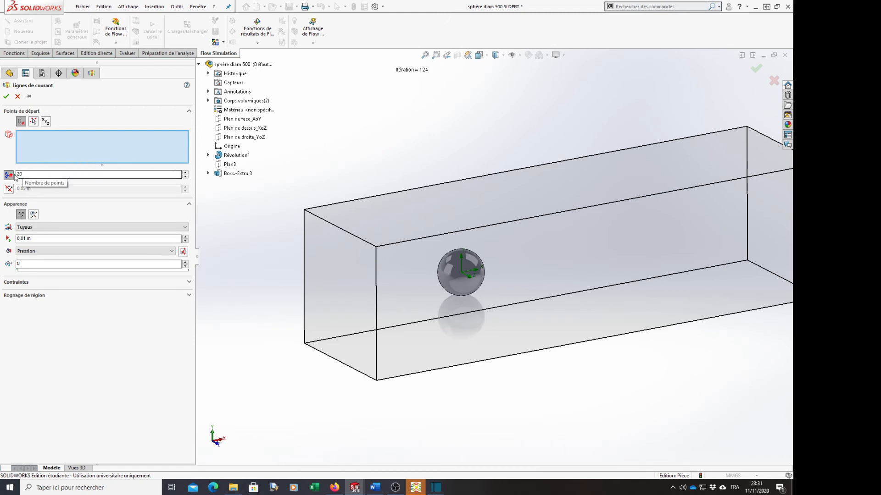
{"action": "left_click", "coordinate": [246, 137]}
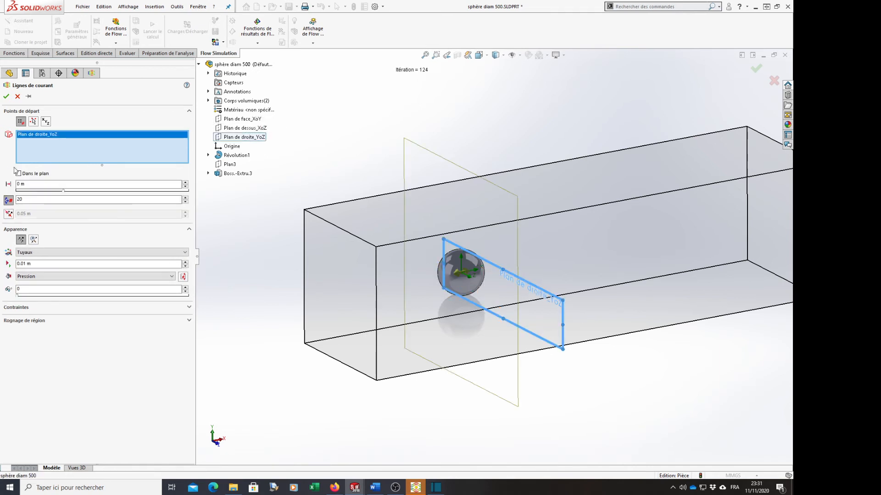
{"action": "type", "text": "-2"}
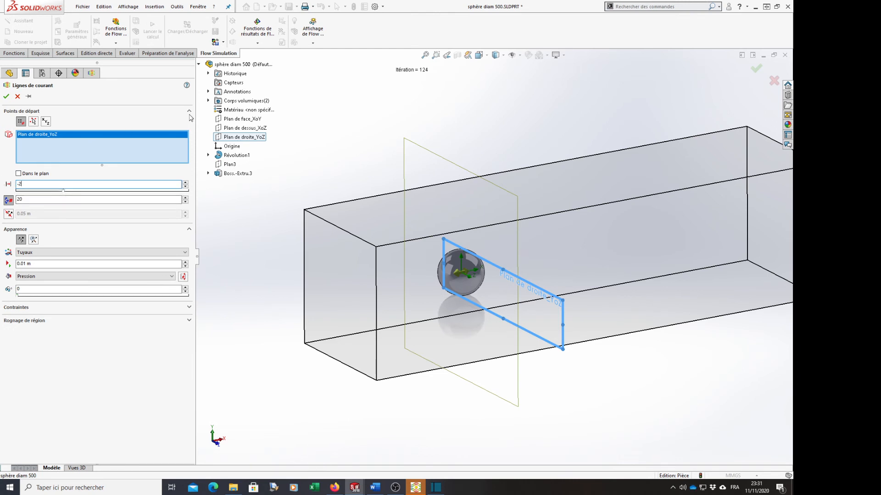
{"action": "key", "text": "Return"}
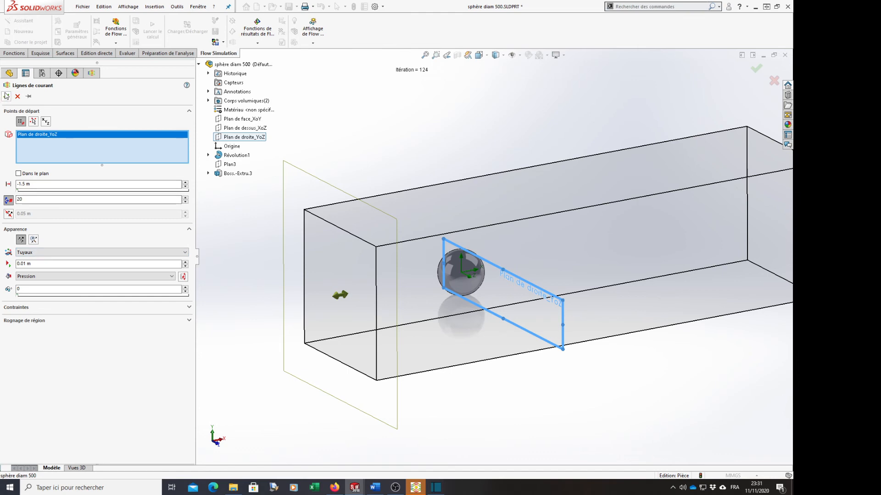
{"action": "left_click", "coordinate": [6, 96]}
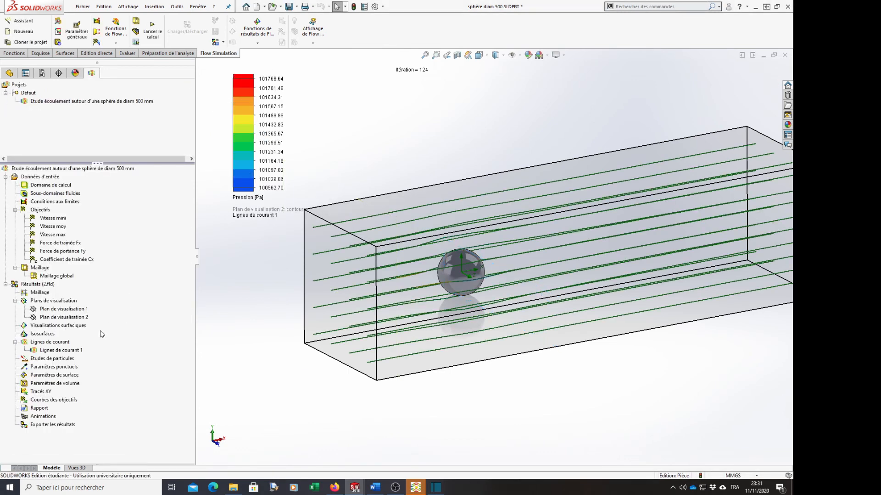
- Animate the flow trajectories around the sphere and watch them from an angled view
{"action": "right_click", "coordinate": [59, 352]}
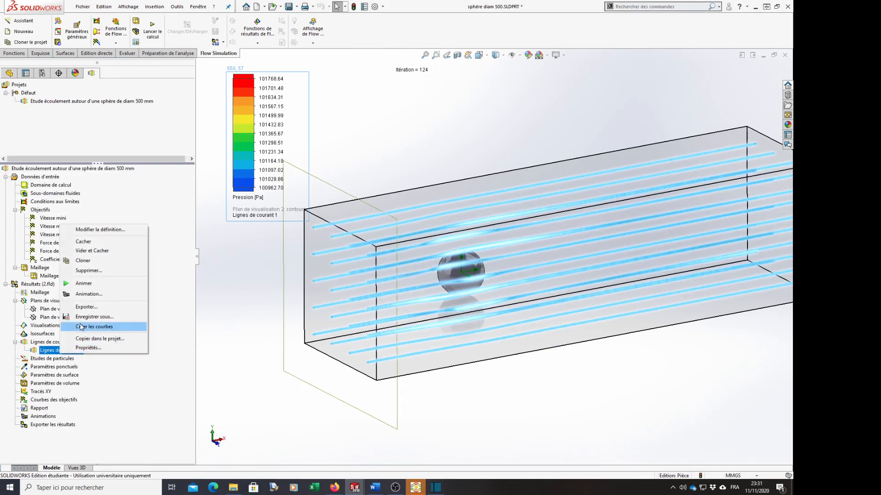
{"action": "left_click", "coordinate": [84, 284]}
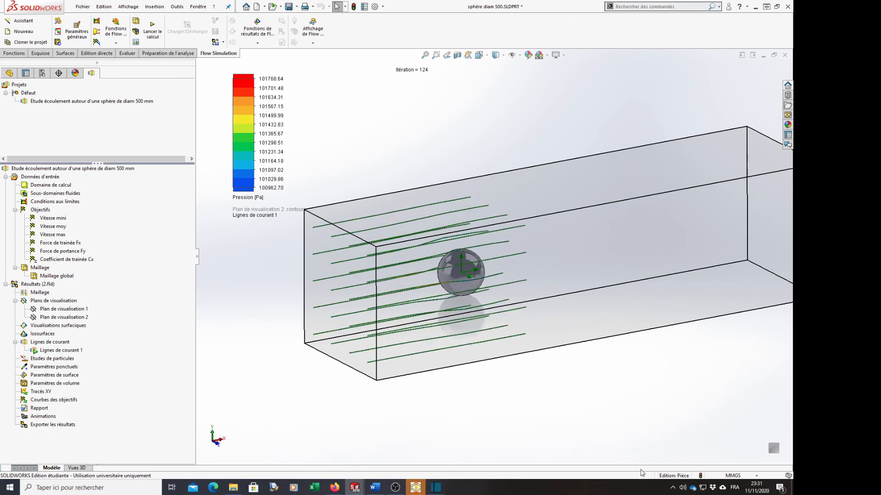
{"action": "middle_click_drag", "start_coordinate": [627, 387], "coordinate": [635, 427]}
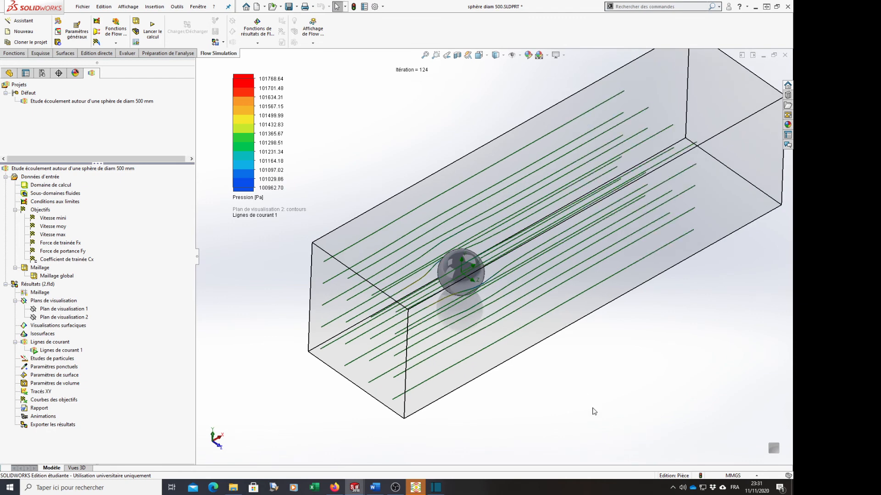
{"action": "middle_click_drag", "start_coordinate": [584, 399], "coordinate": [580, 375]}
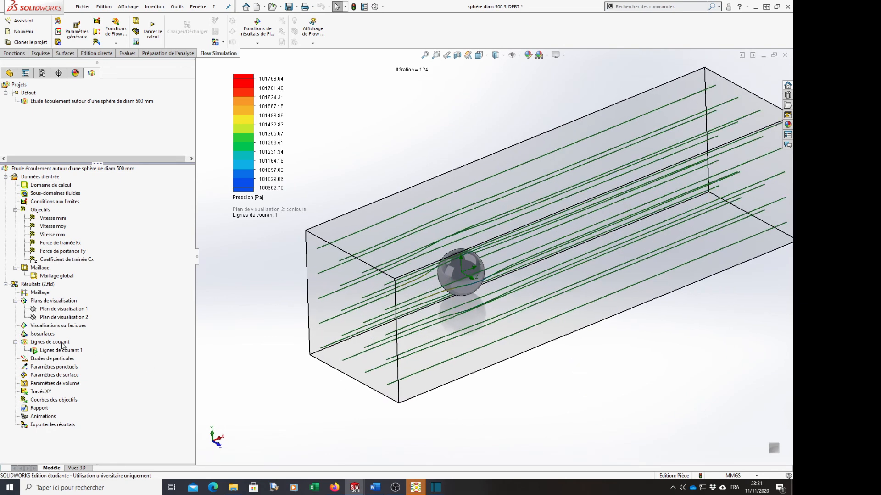
- Stop the animation of the flow trajectories, Lignes de courant 1
{"action": "right_click", "coordinate": [52, 353]}
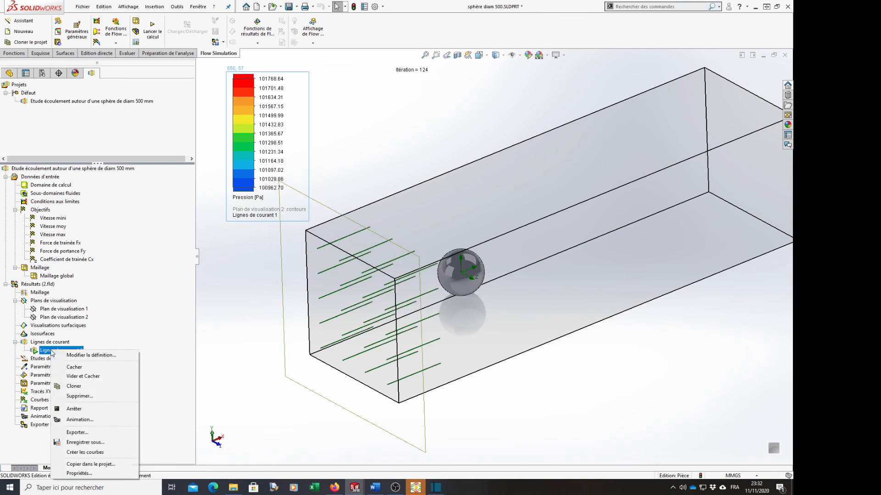
{"action": "left_click", "coordinate": [74, 409]}
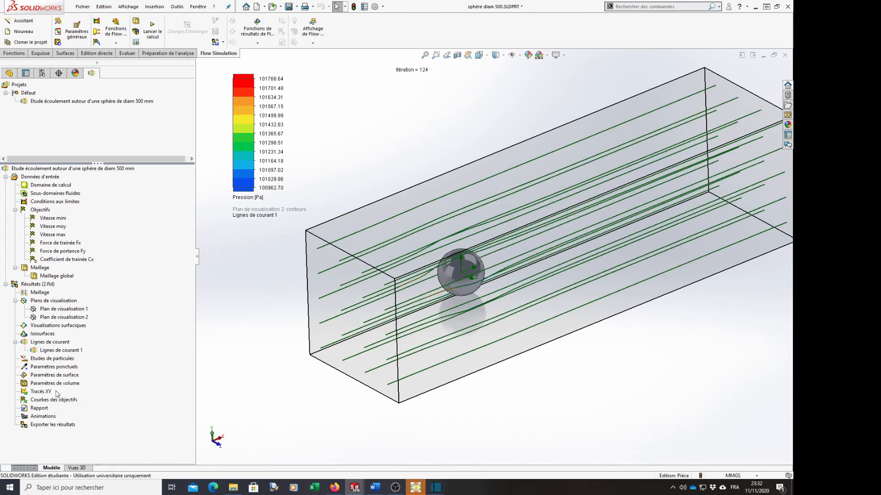
- Insert a goal plot (Courbes des objectifs) covering all the goals and display its results summary table
{"action": "right_click", "coordinate": [45, 401]}
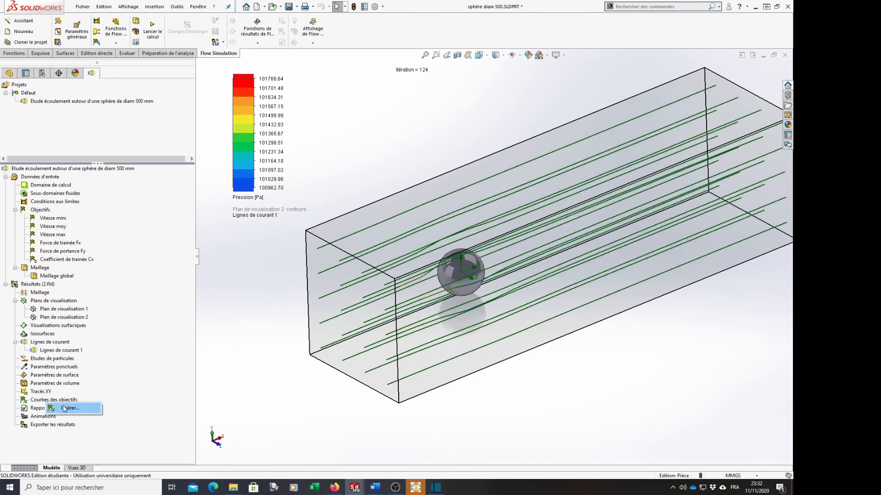
{"action": "left_click", "coordinate": [69, 408]}
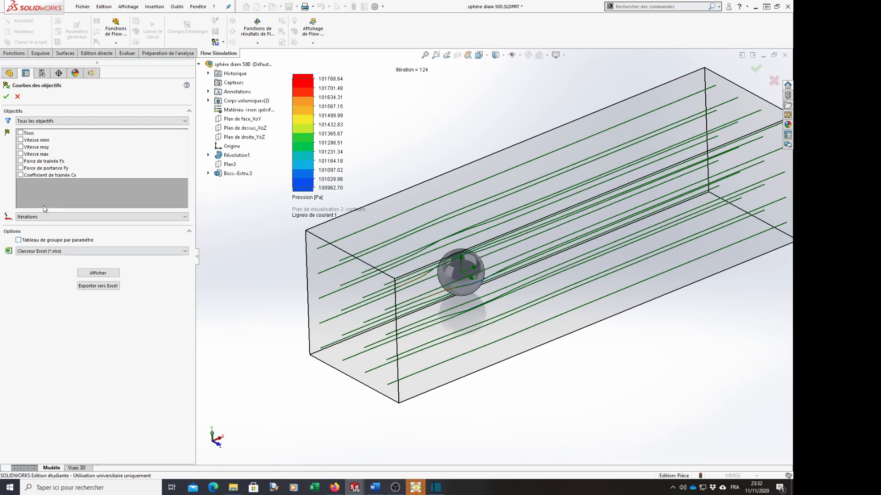
{"action": "left_click", "coordinate": [25, 133]}
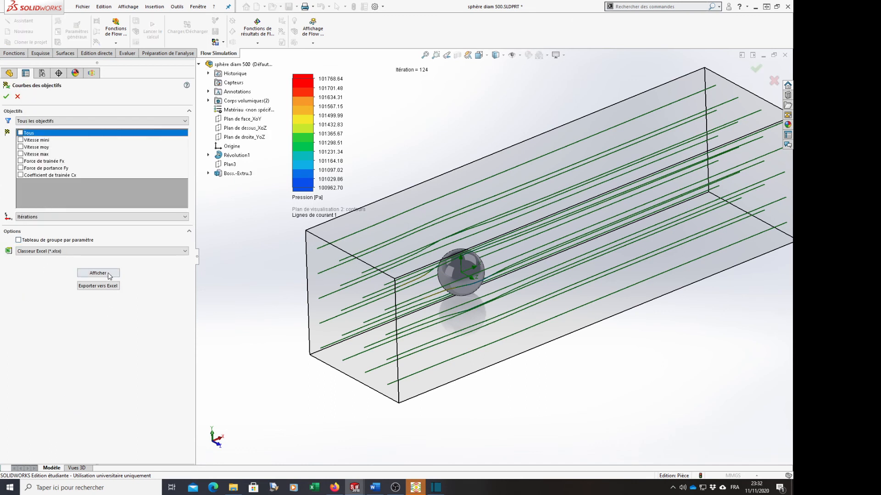
{"action": "left_click", "coordinate": [99, 273]}
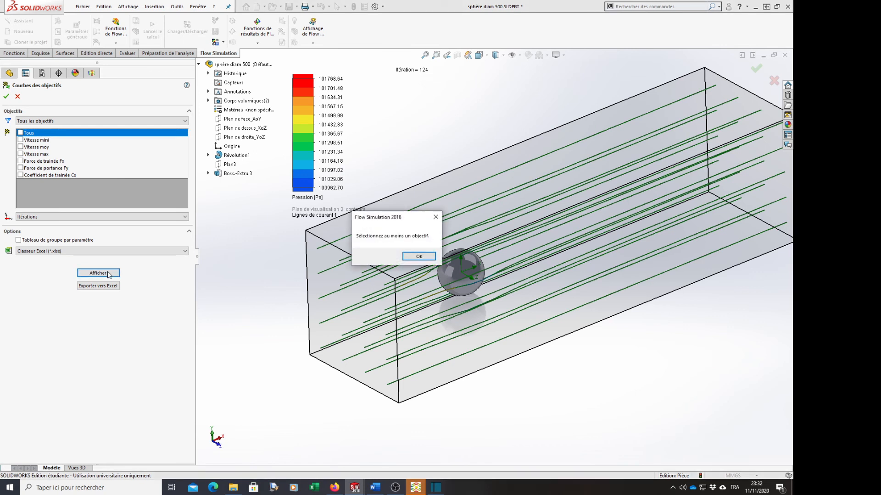
{"action": "left_click", "coordinate": [423, 256]}
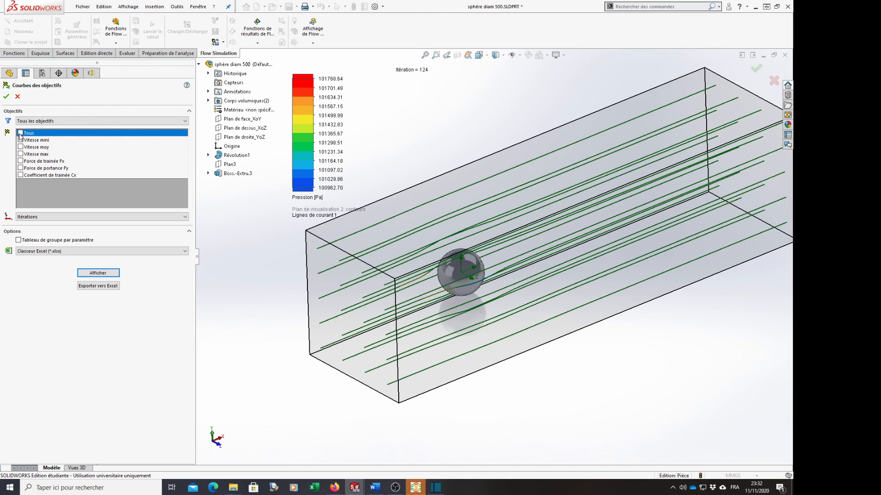
{"action": "left_click", "coordinate": [98, 273]}
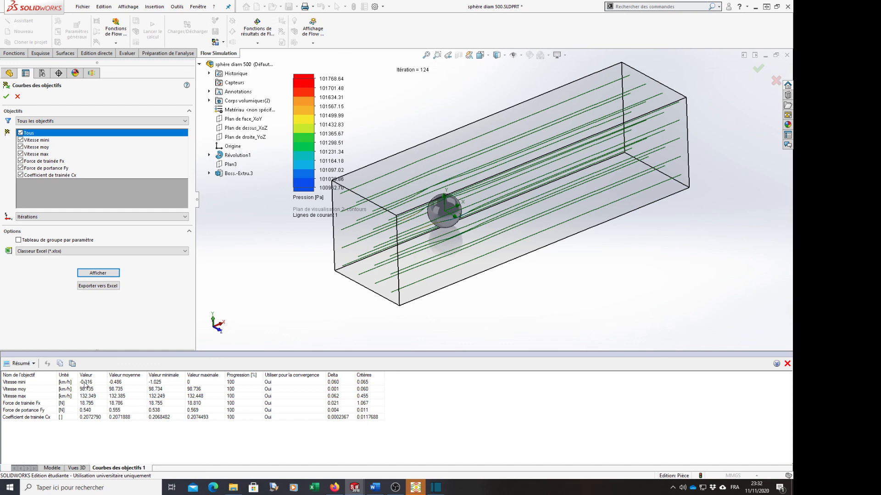
{"action": "left_click", "coordinate": [6, 96]}
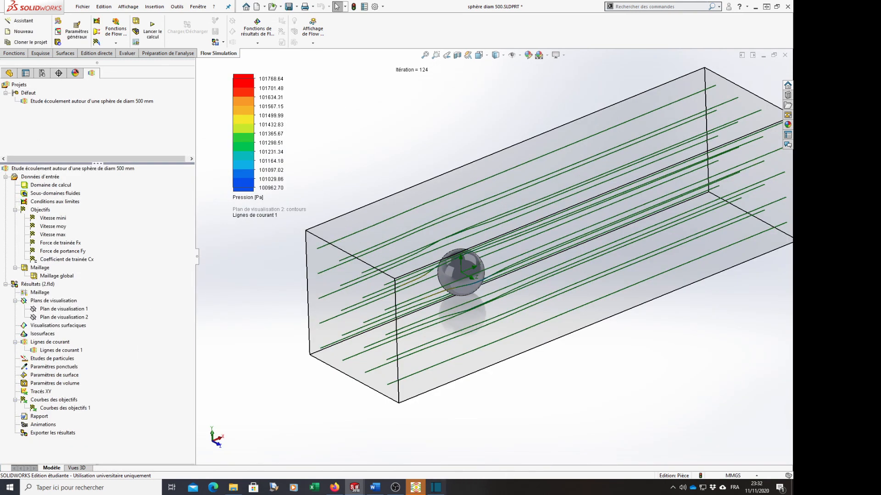